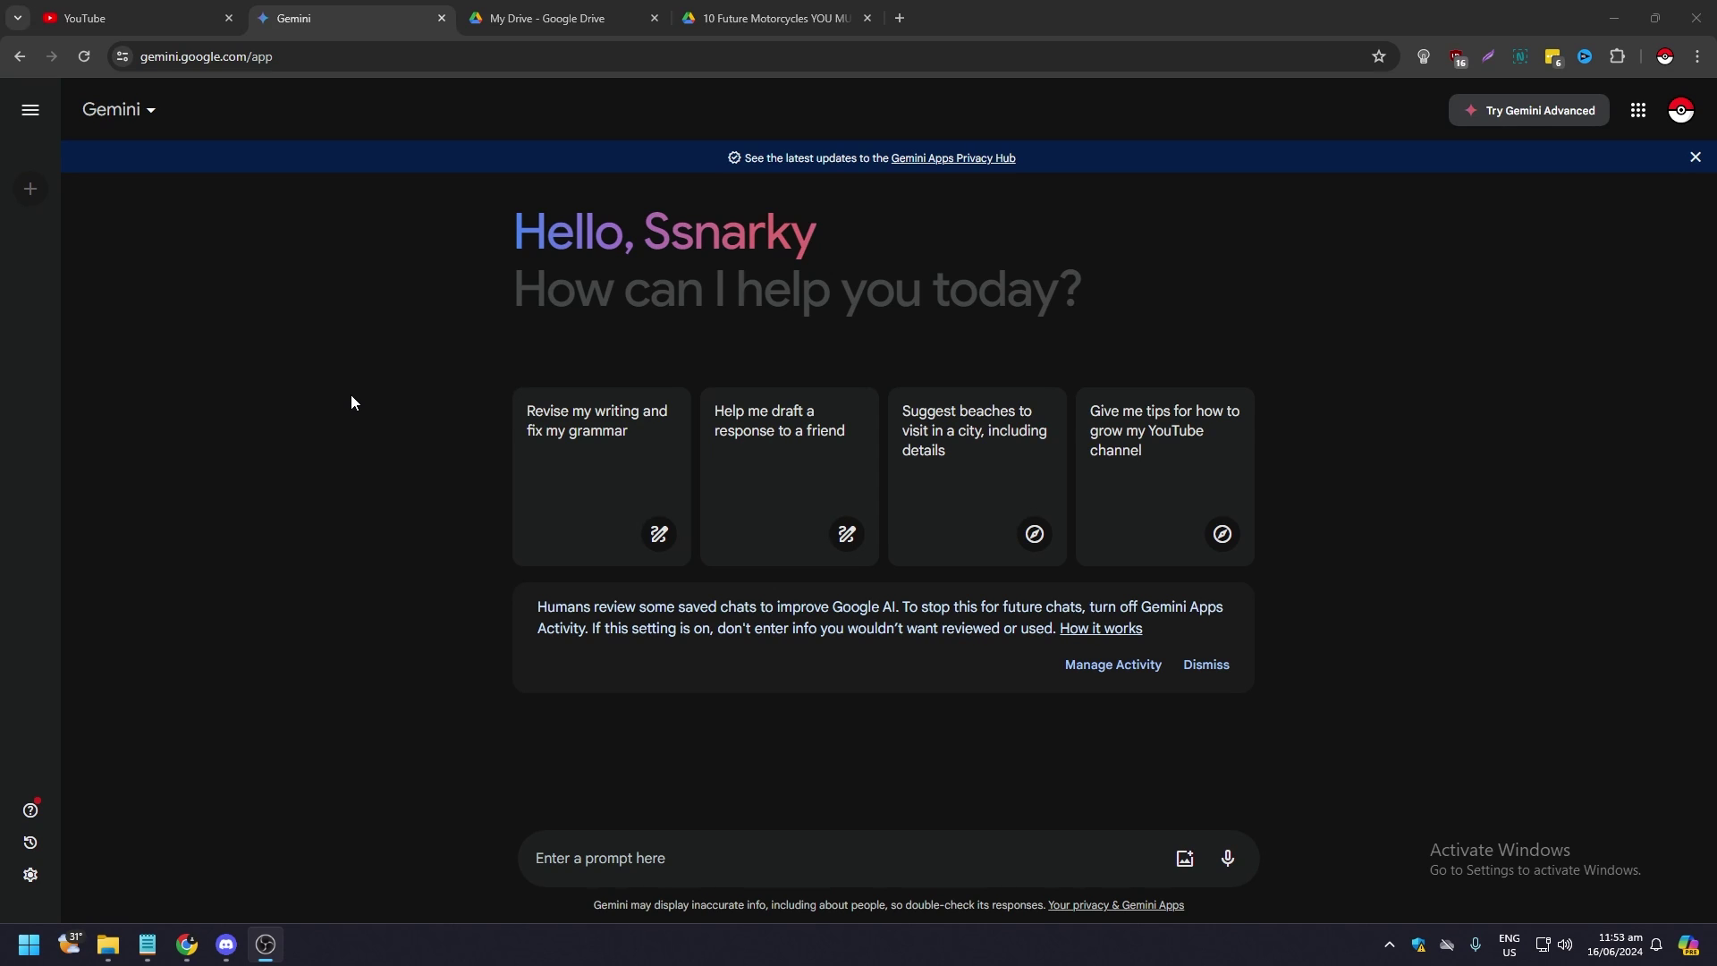
Switch on and connect the Google Workspace extension in Gemini's Extensions settings.
click(350, 395)
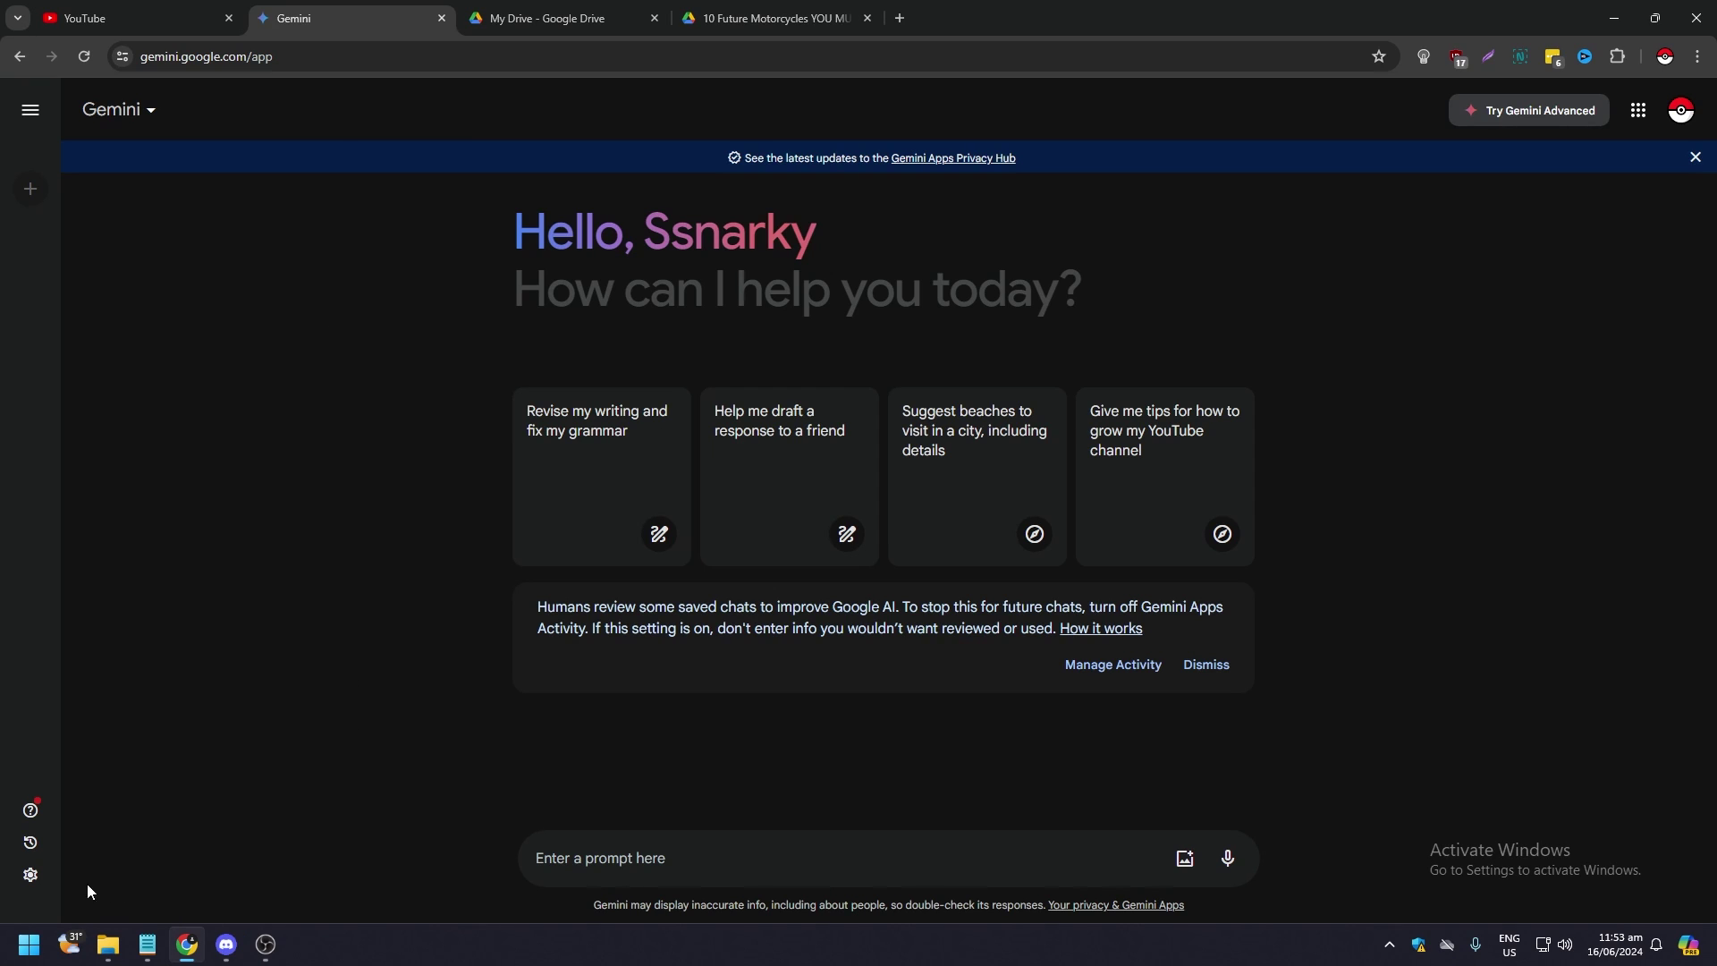
click(32, 875)
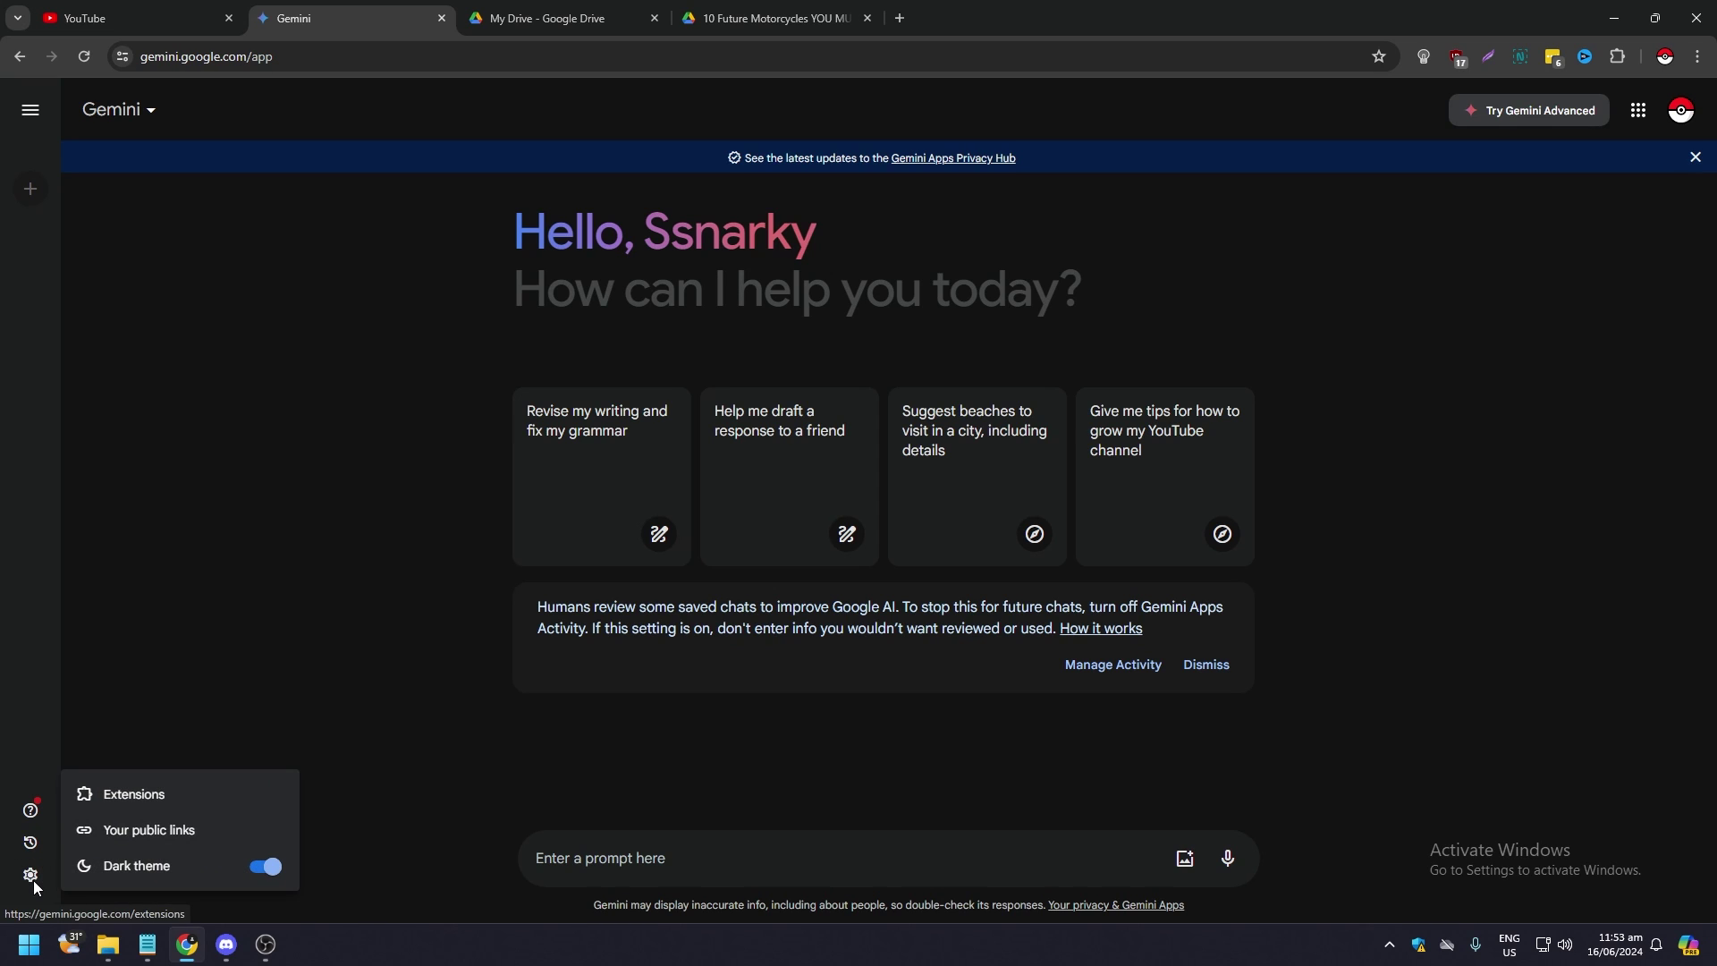
click(135, 795)
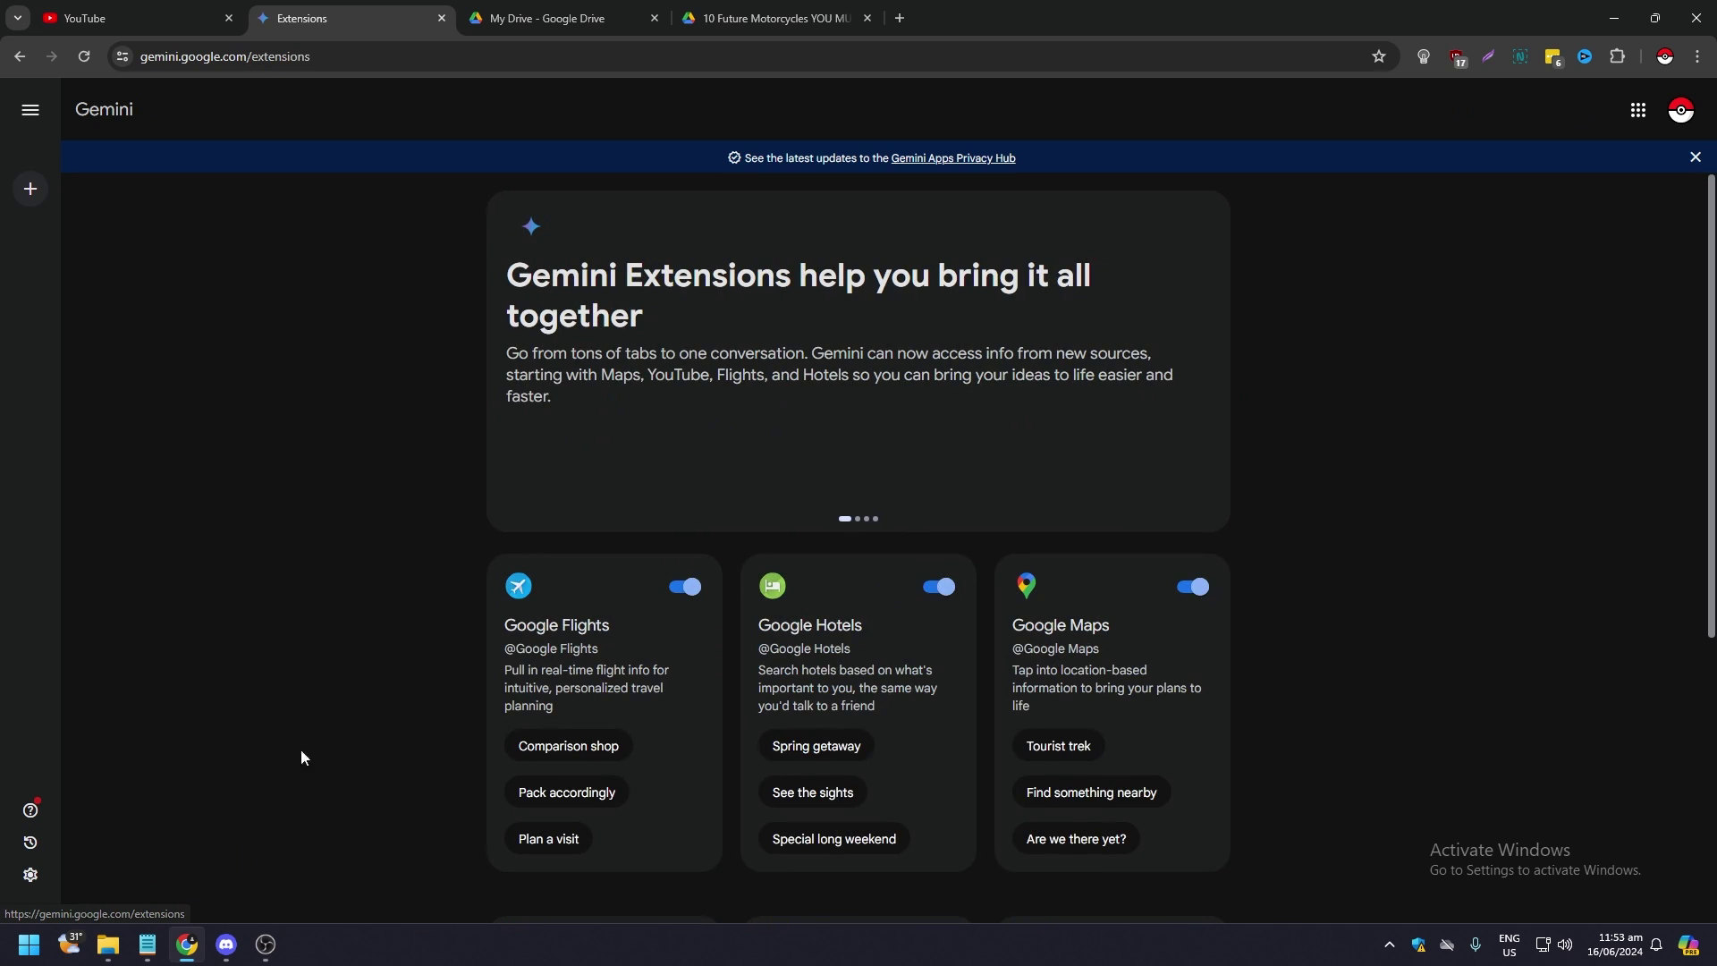
scroll(337, 497, down, 1)
scroll(333, 491, down, 3)
scroll(334, 489, down, 2)
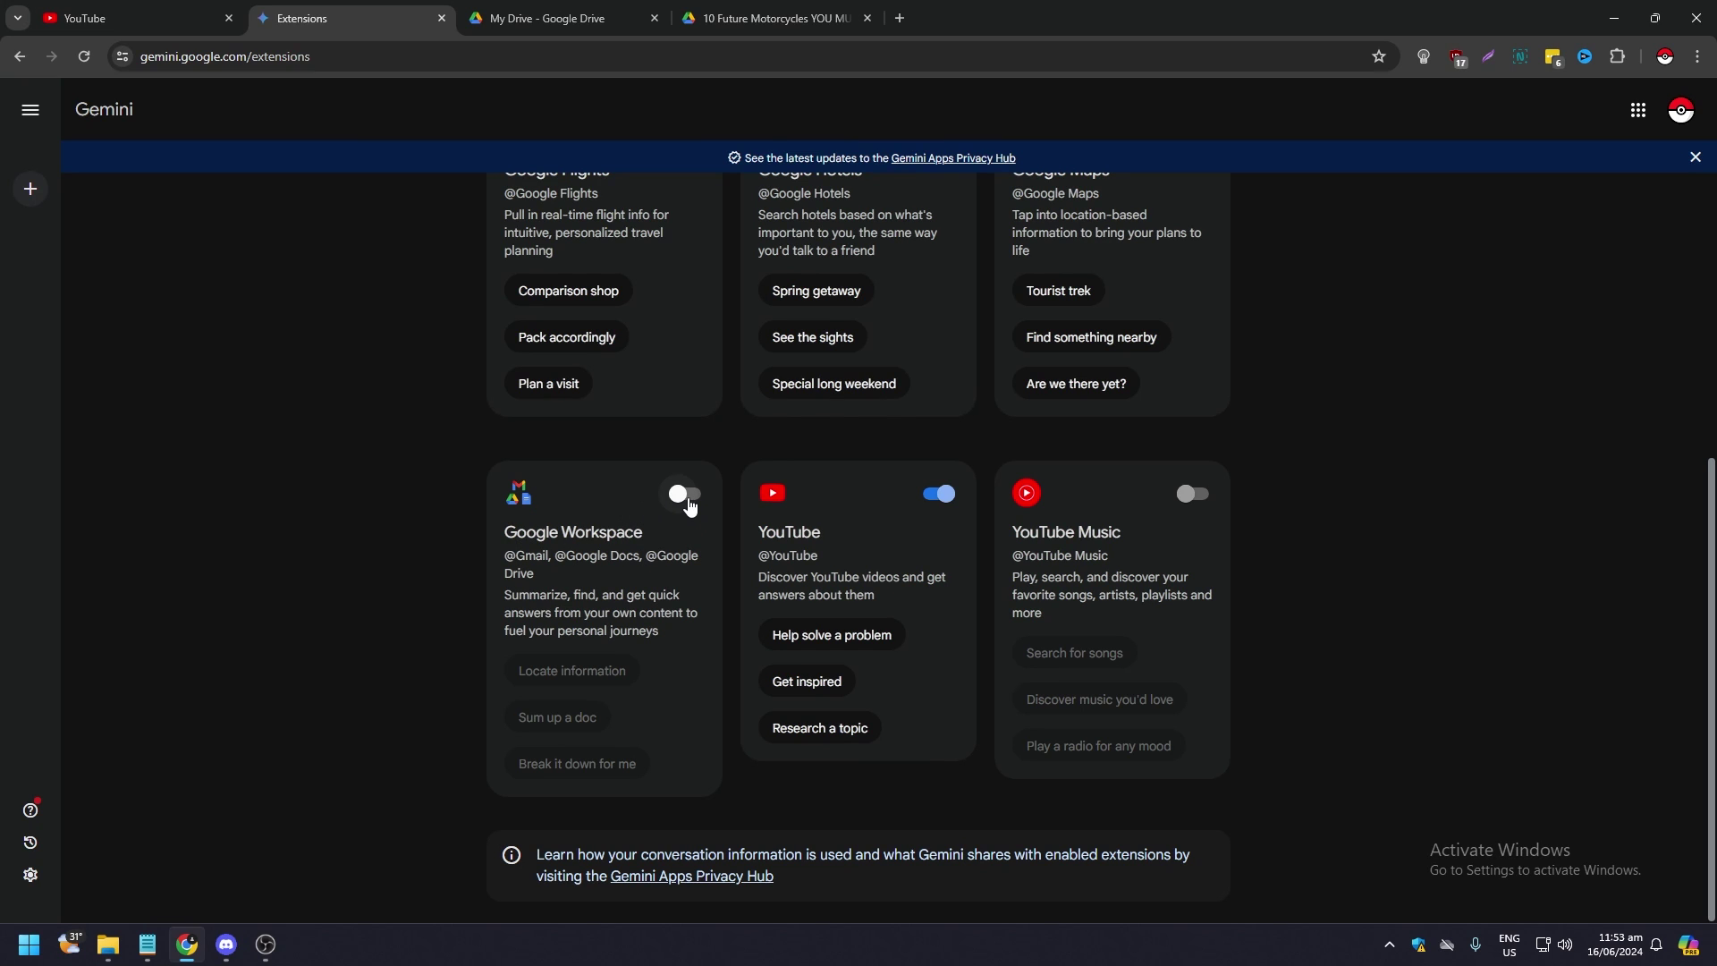
click(690, 503)
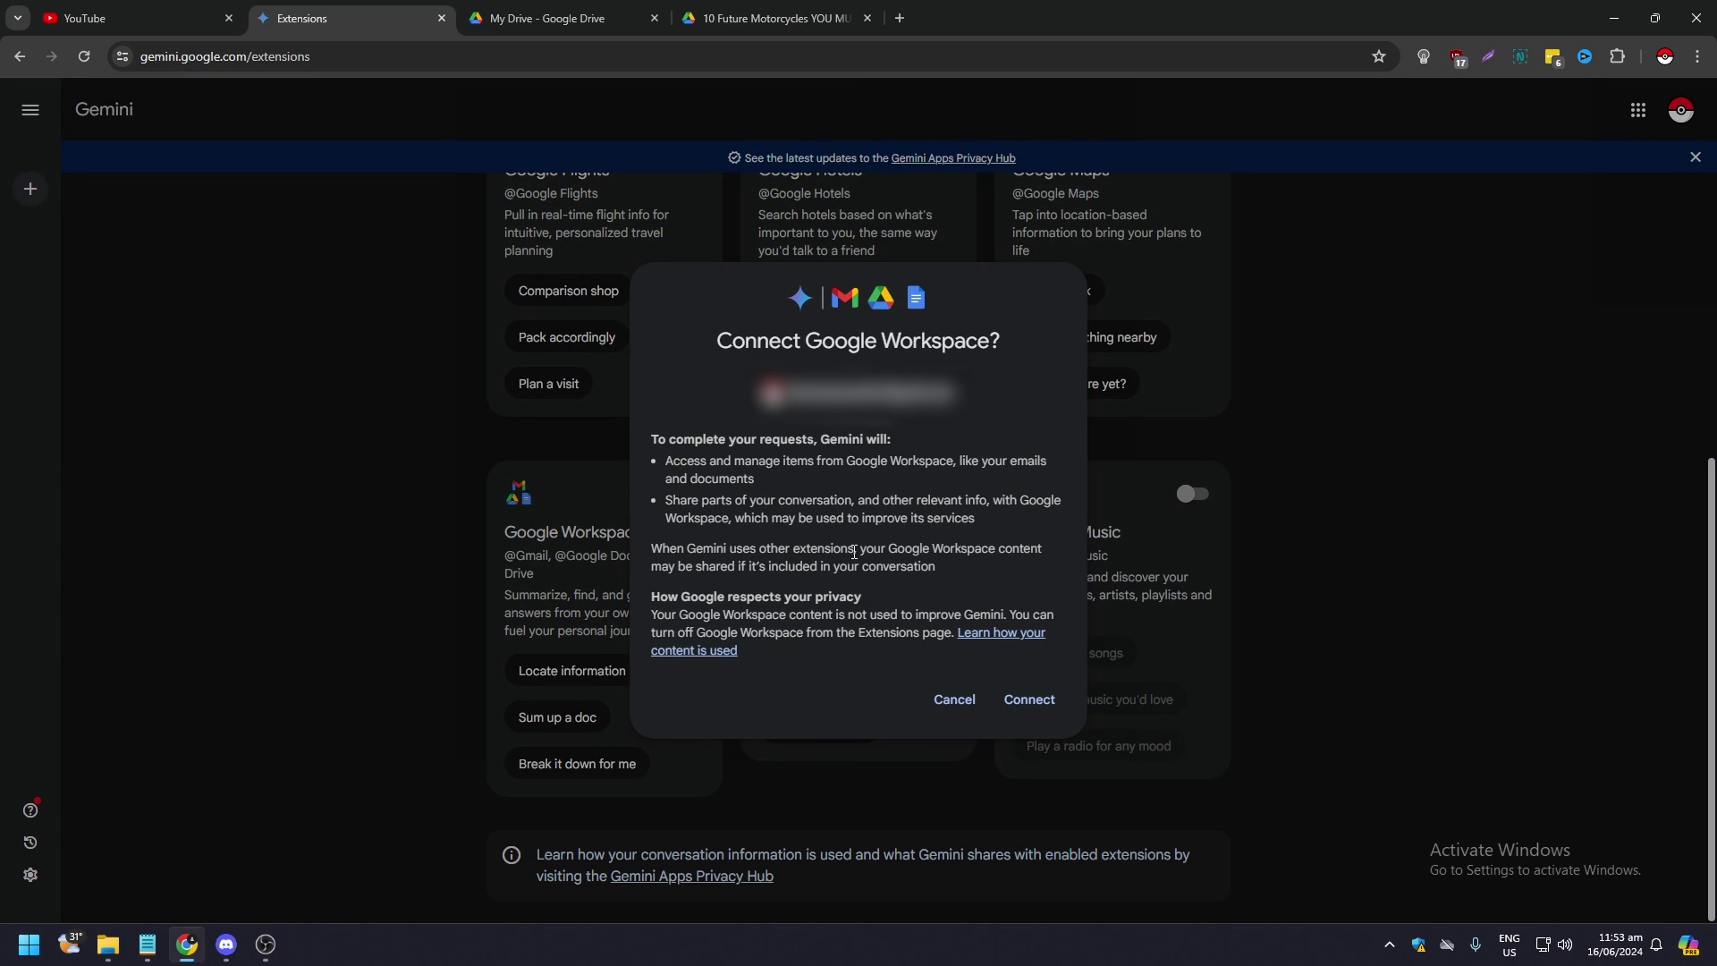
click(1030, 700)
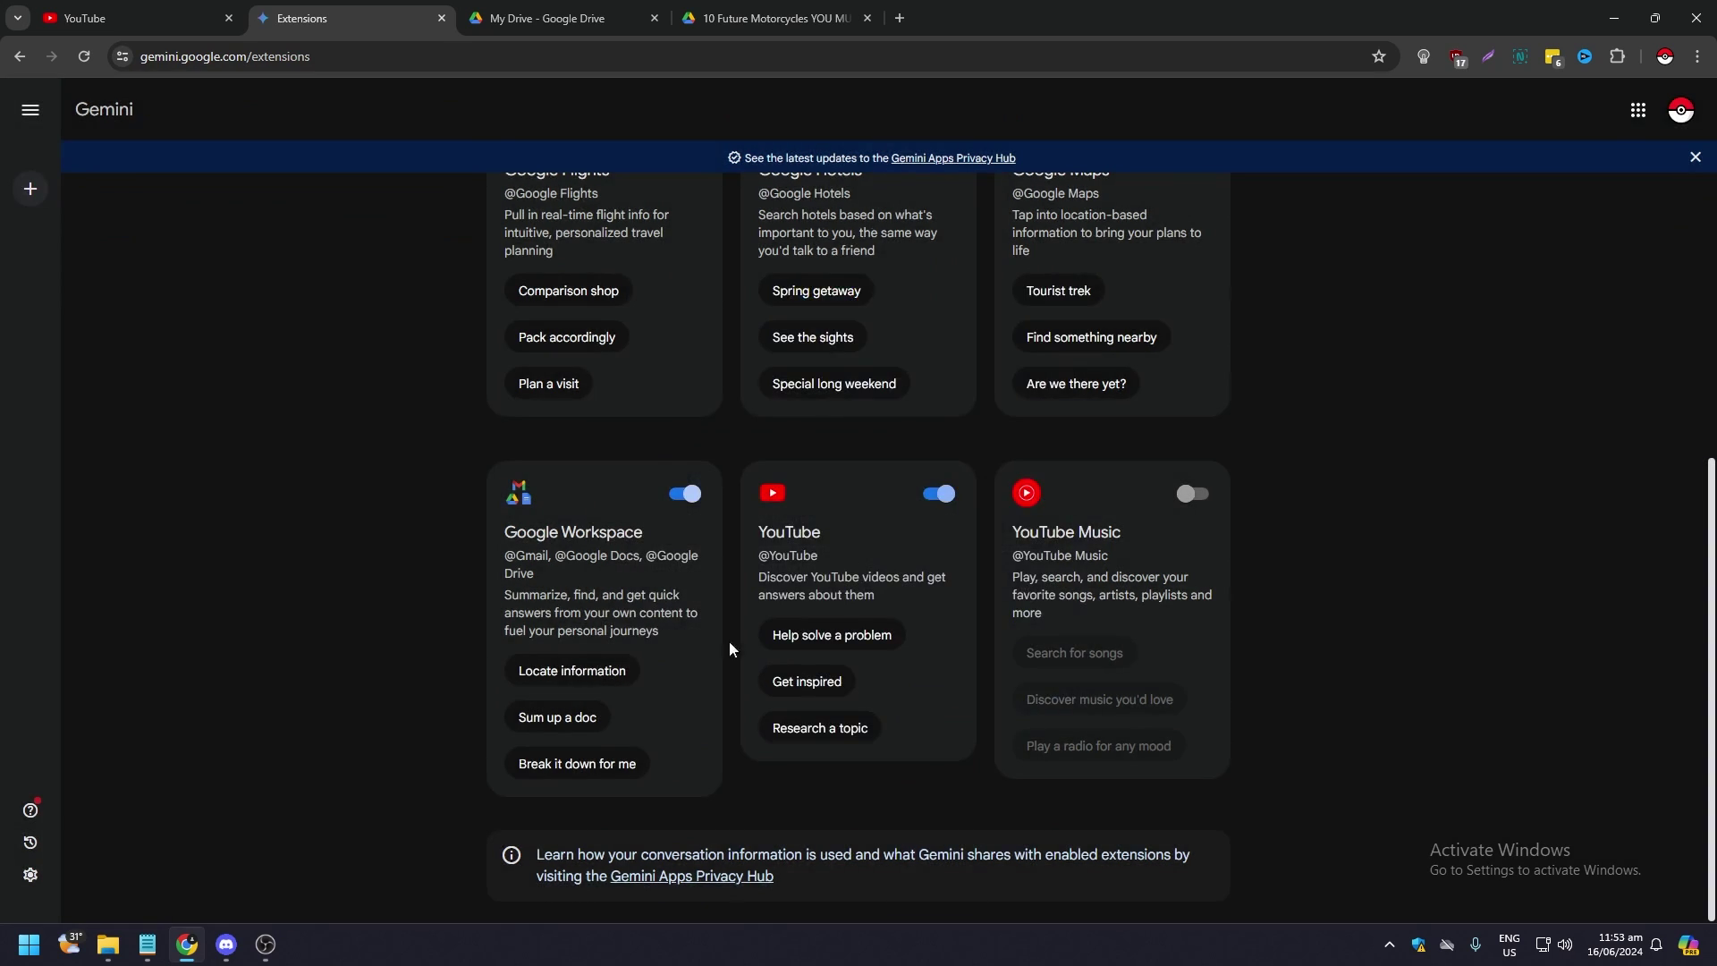
click(158, 57)
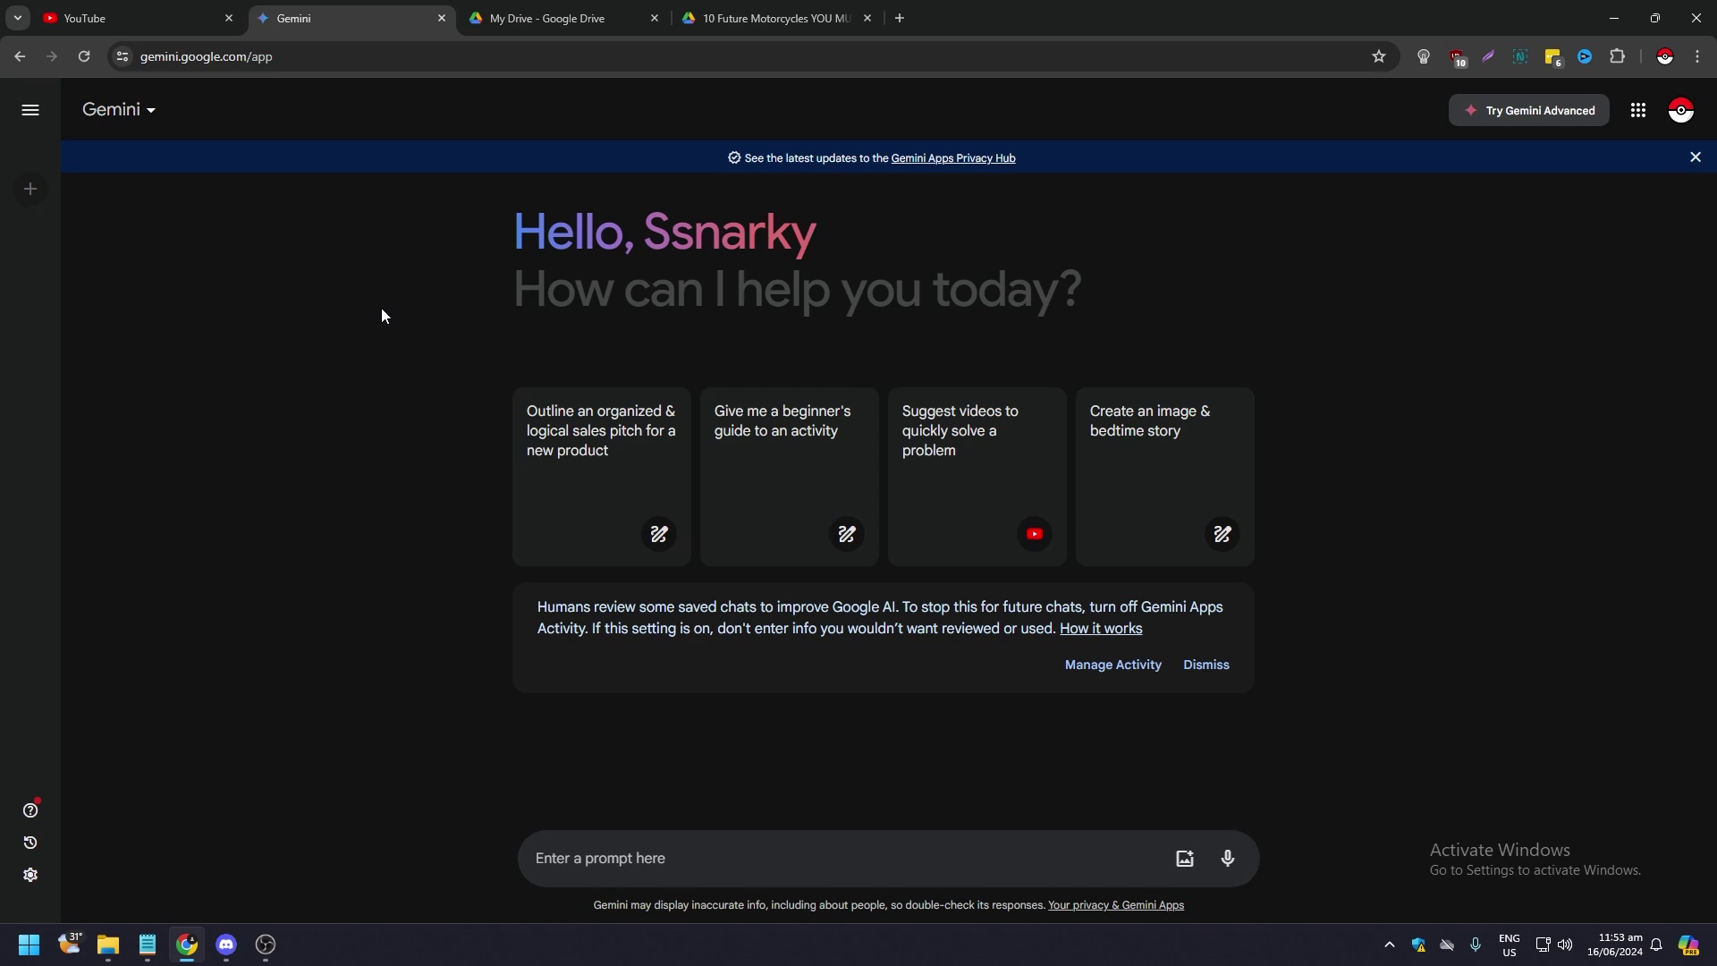
Copy the name '10 Future Motorcycles YOU MUST SEE.pdf' from Drive's rename box without changing it.
click(546, 17)
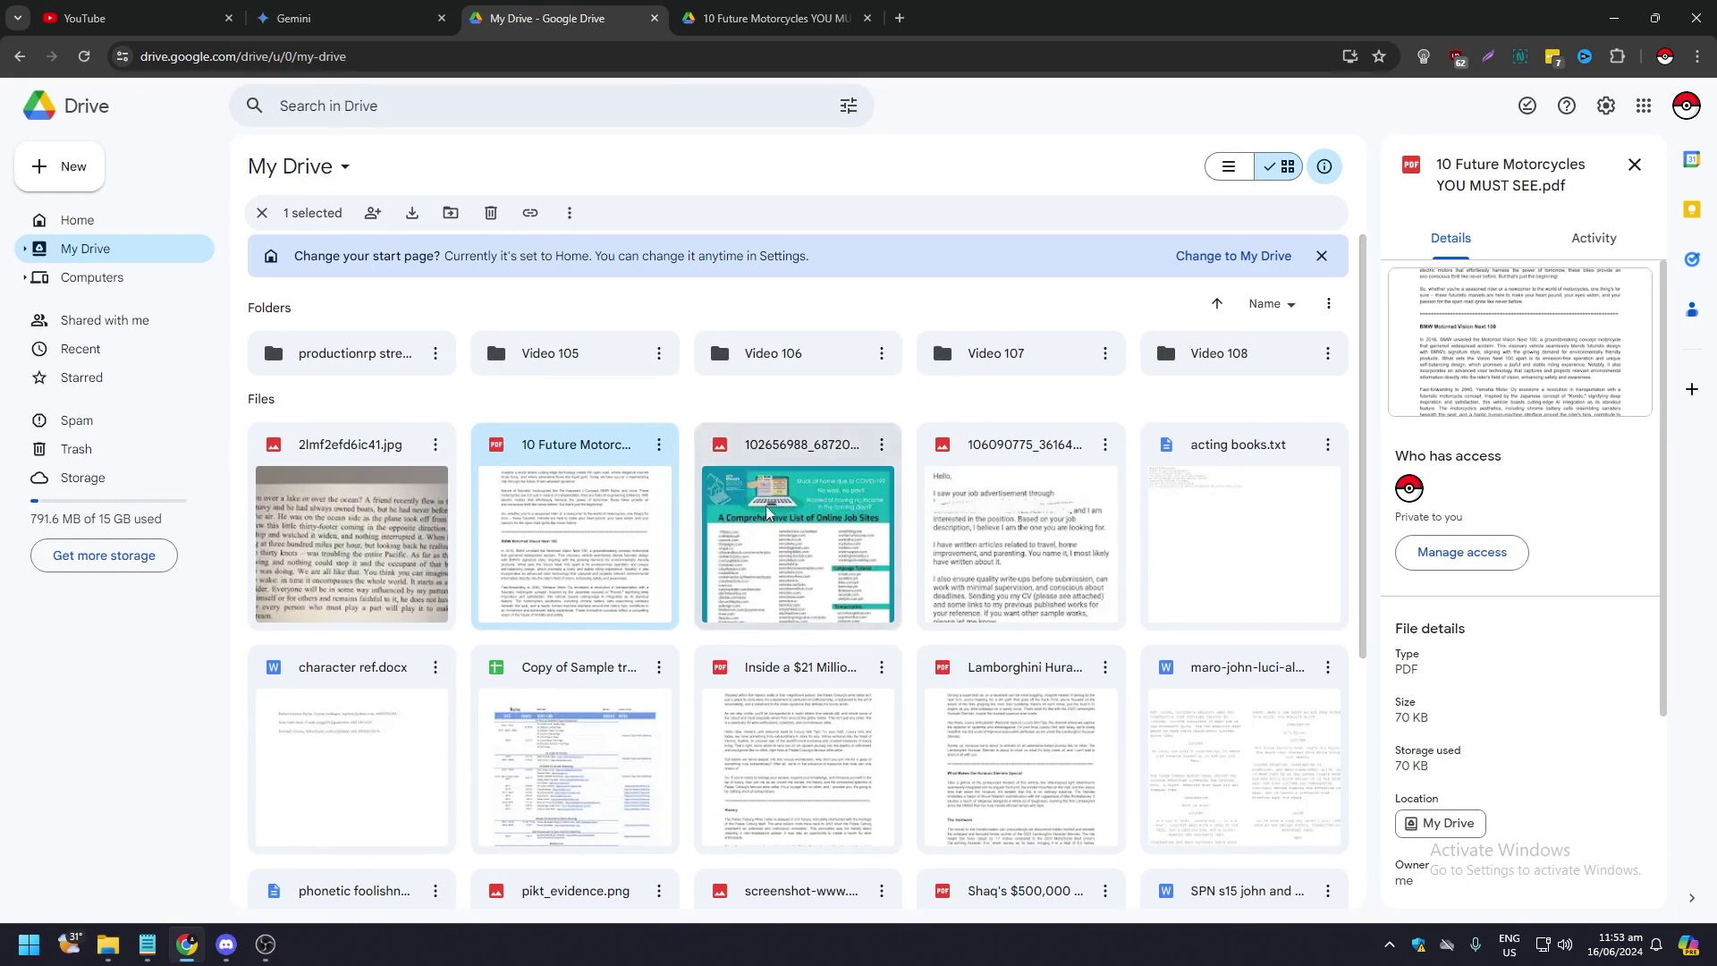
key(ctrl+Tab)
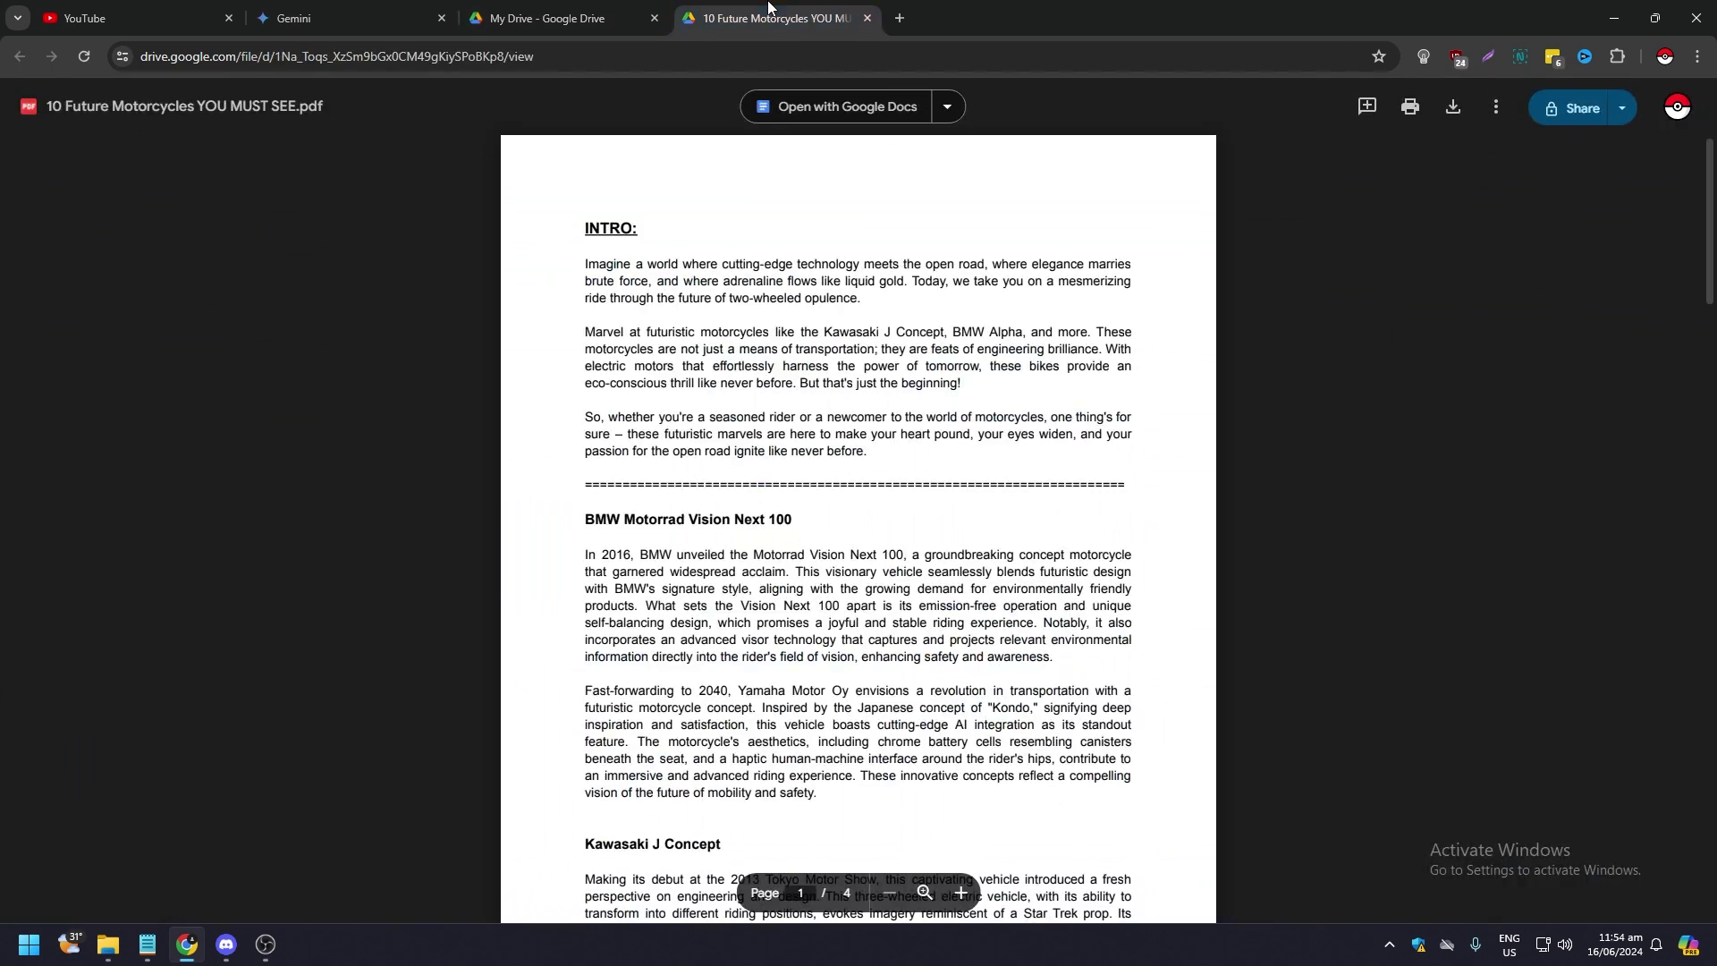
click(188, 106)
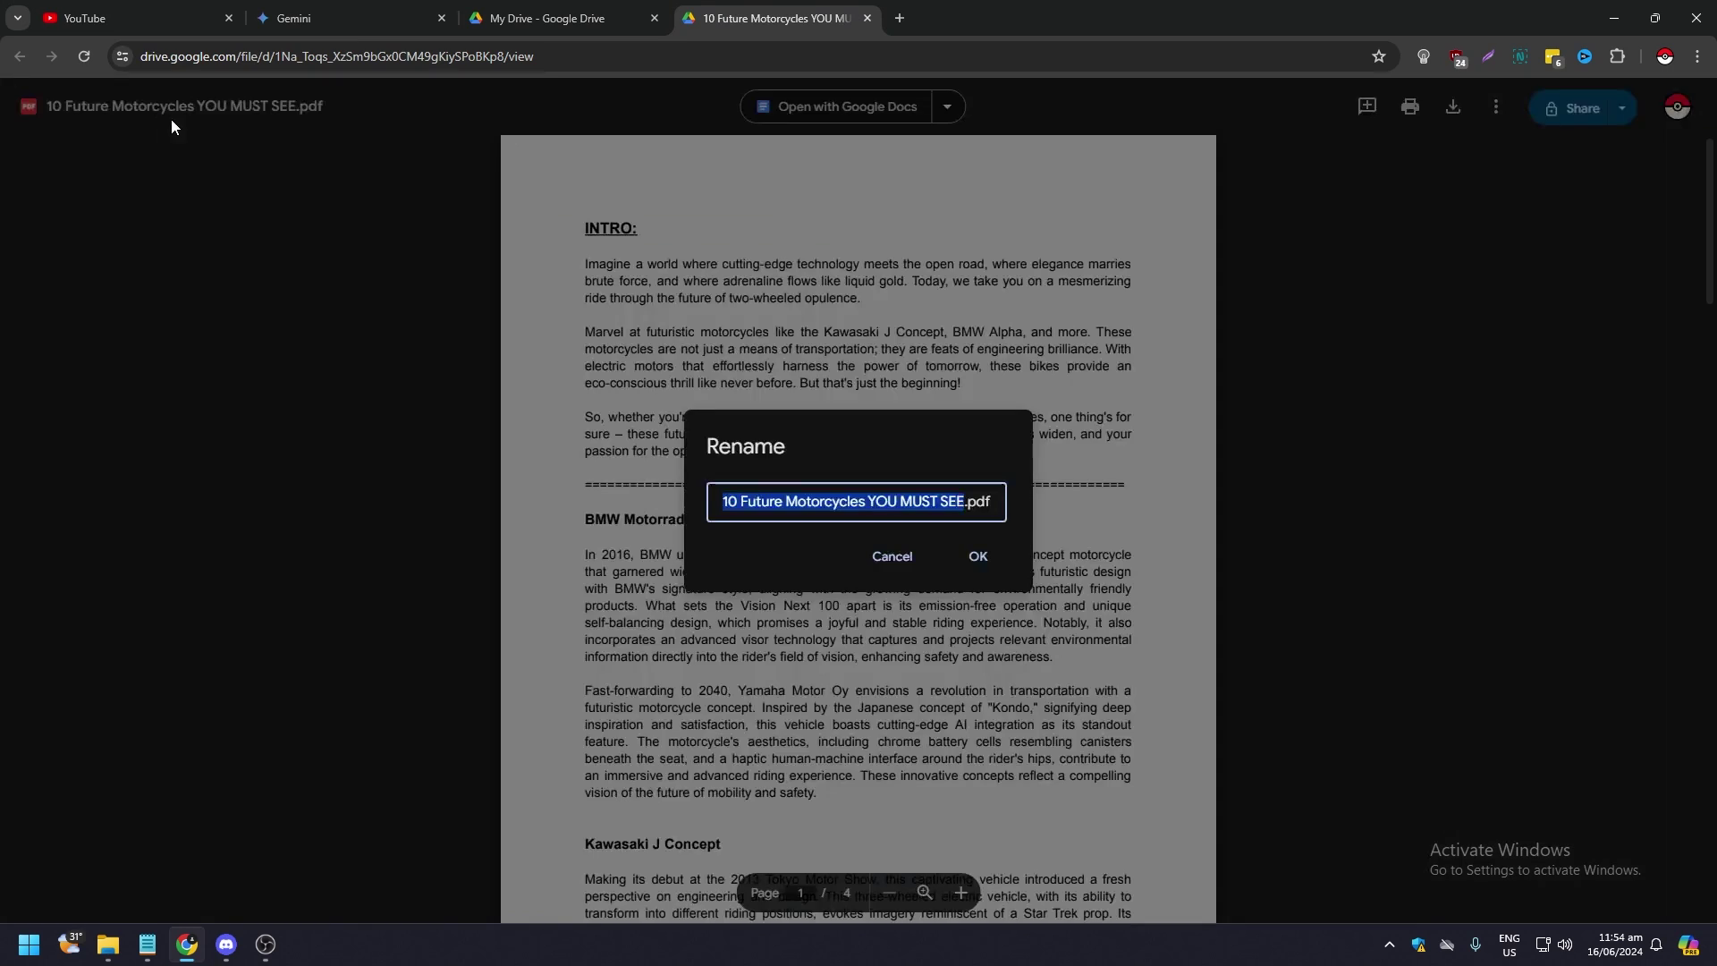
key(ctrl+a)
key(ctrl+c)
click(978, 557)
click(389, 17)
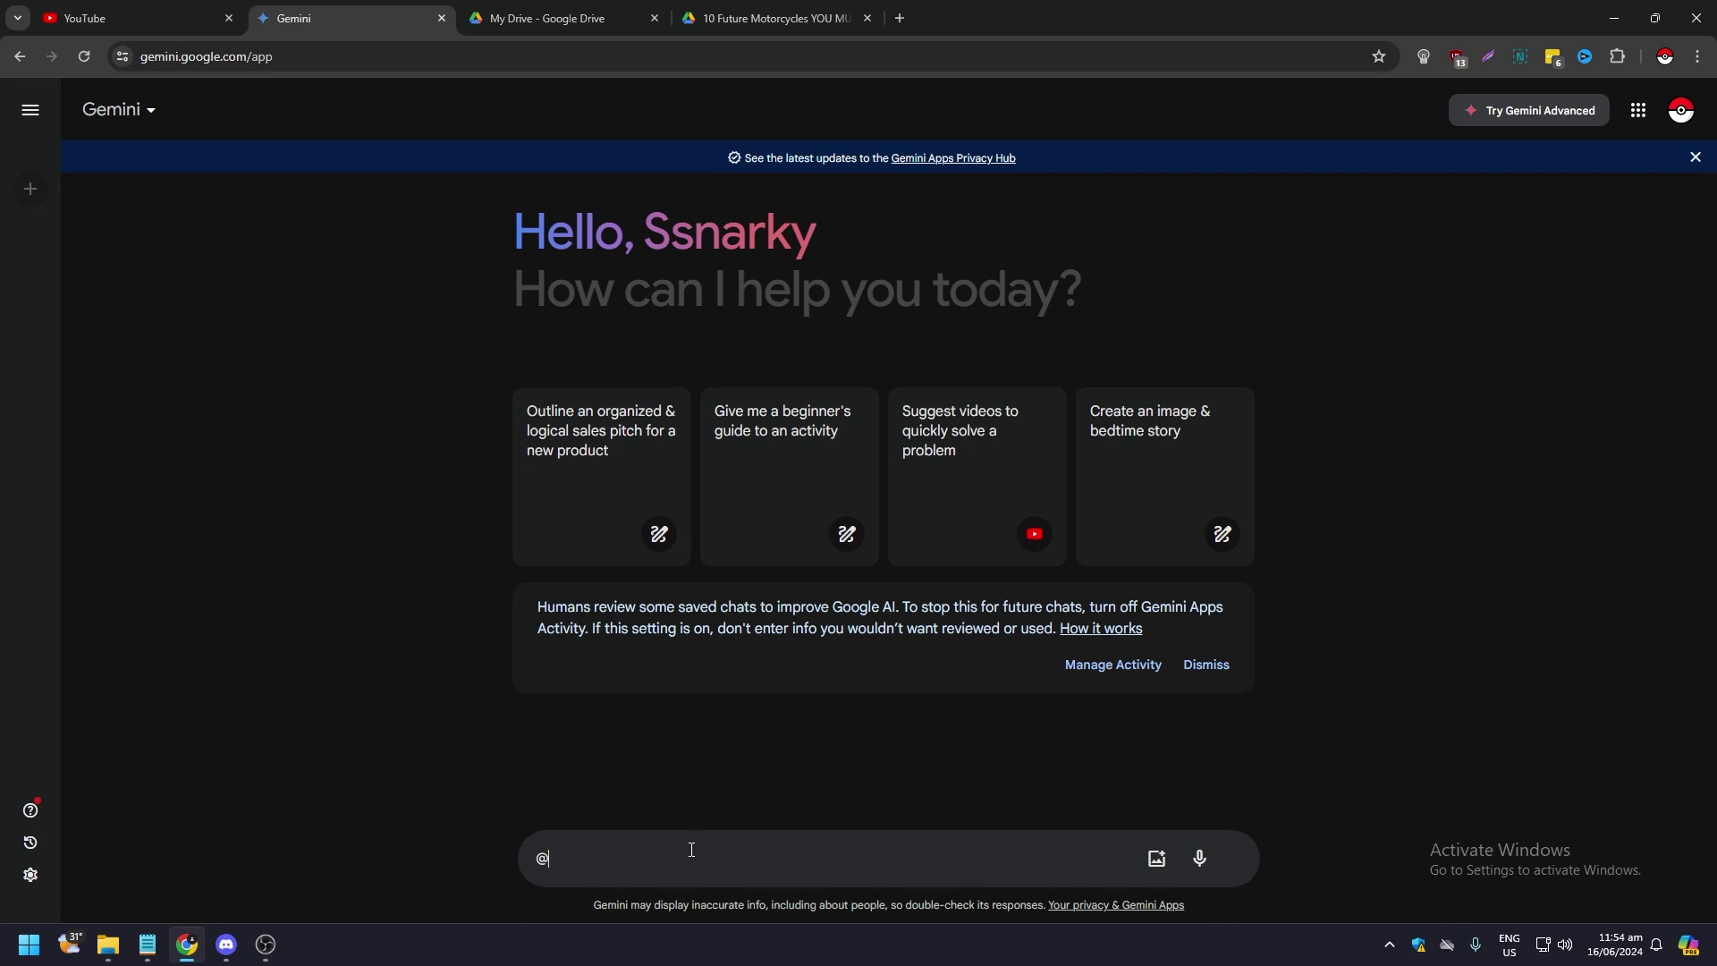
text(@)
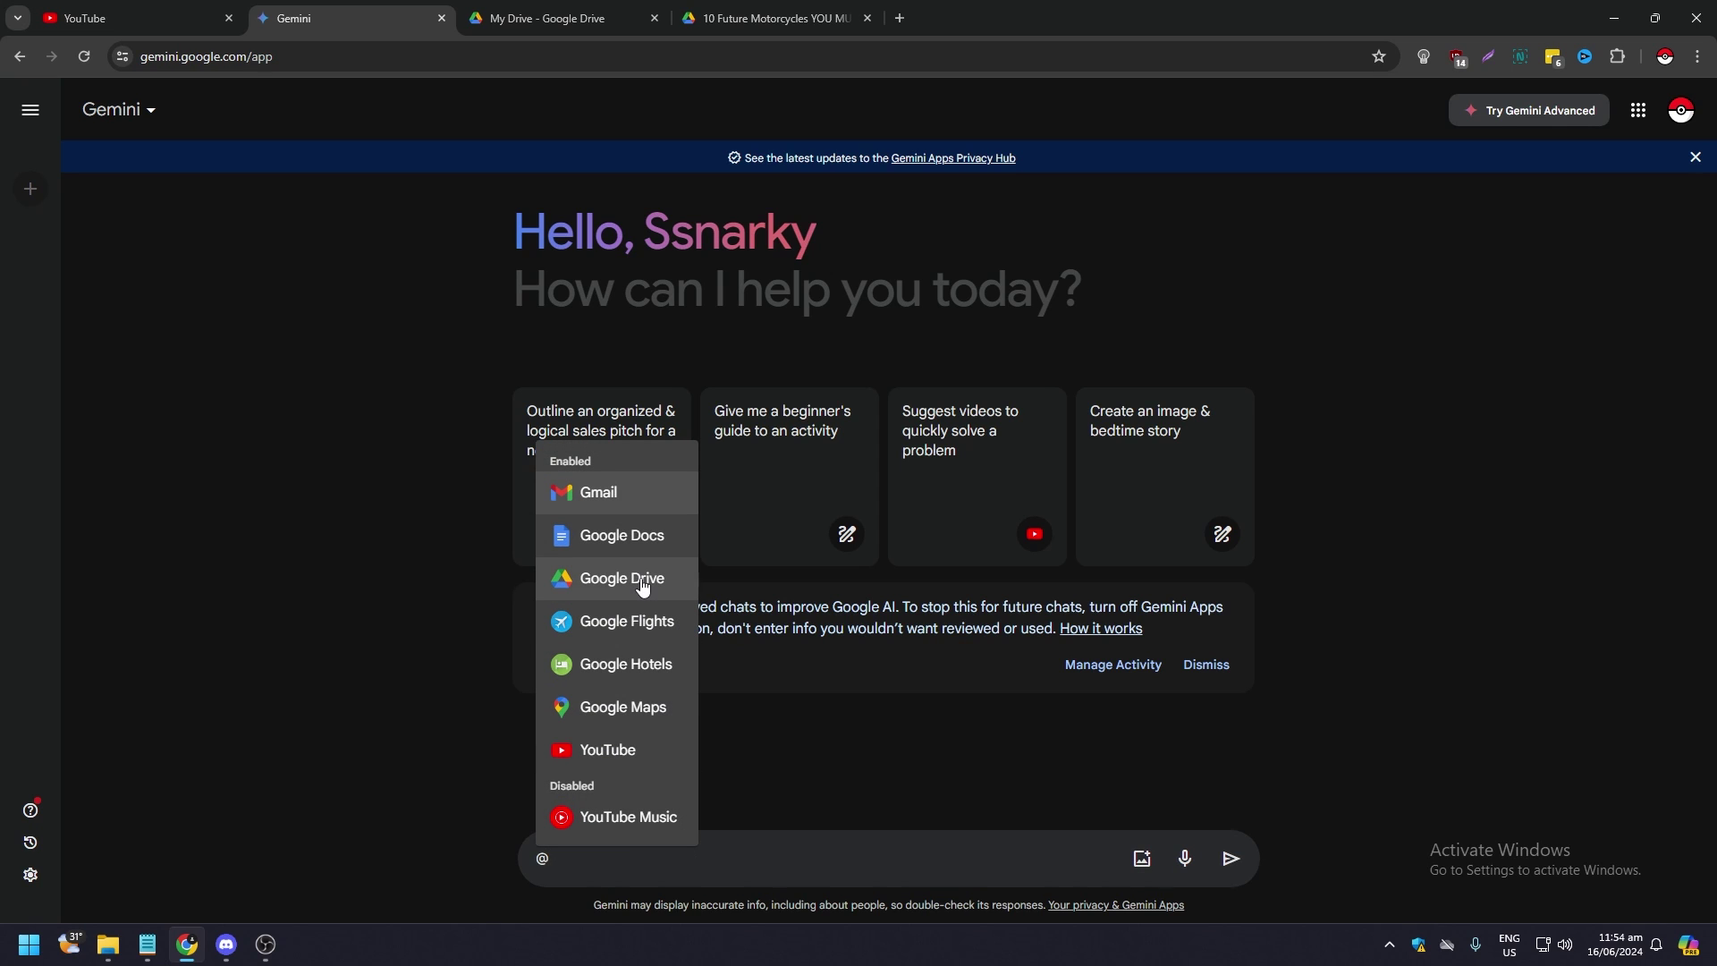
click(643, 587)
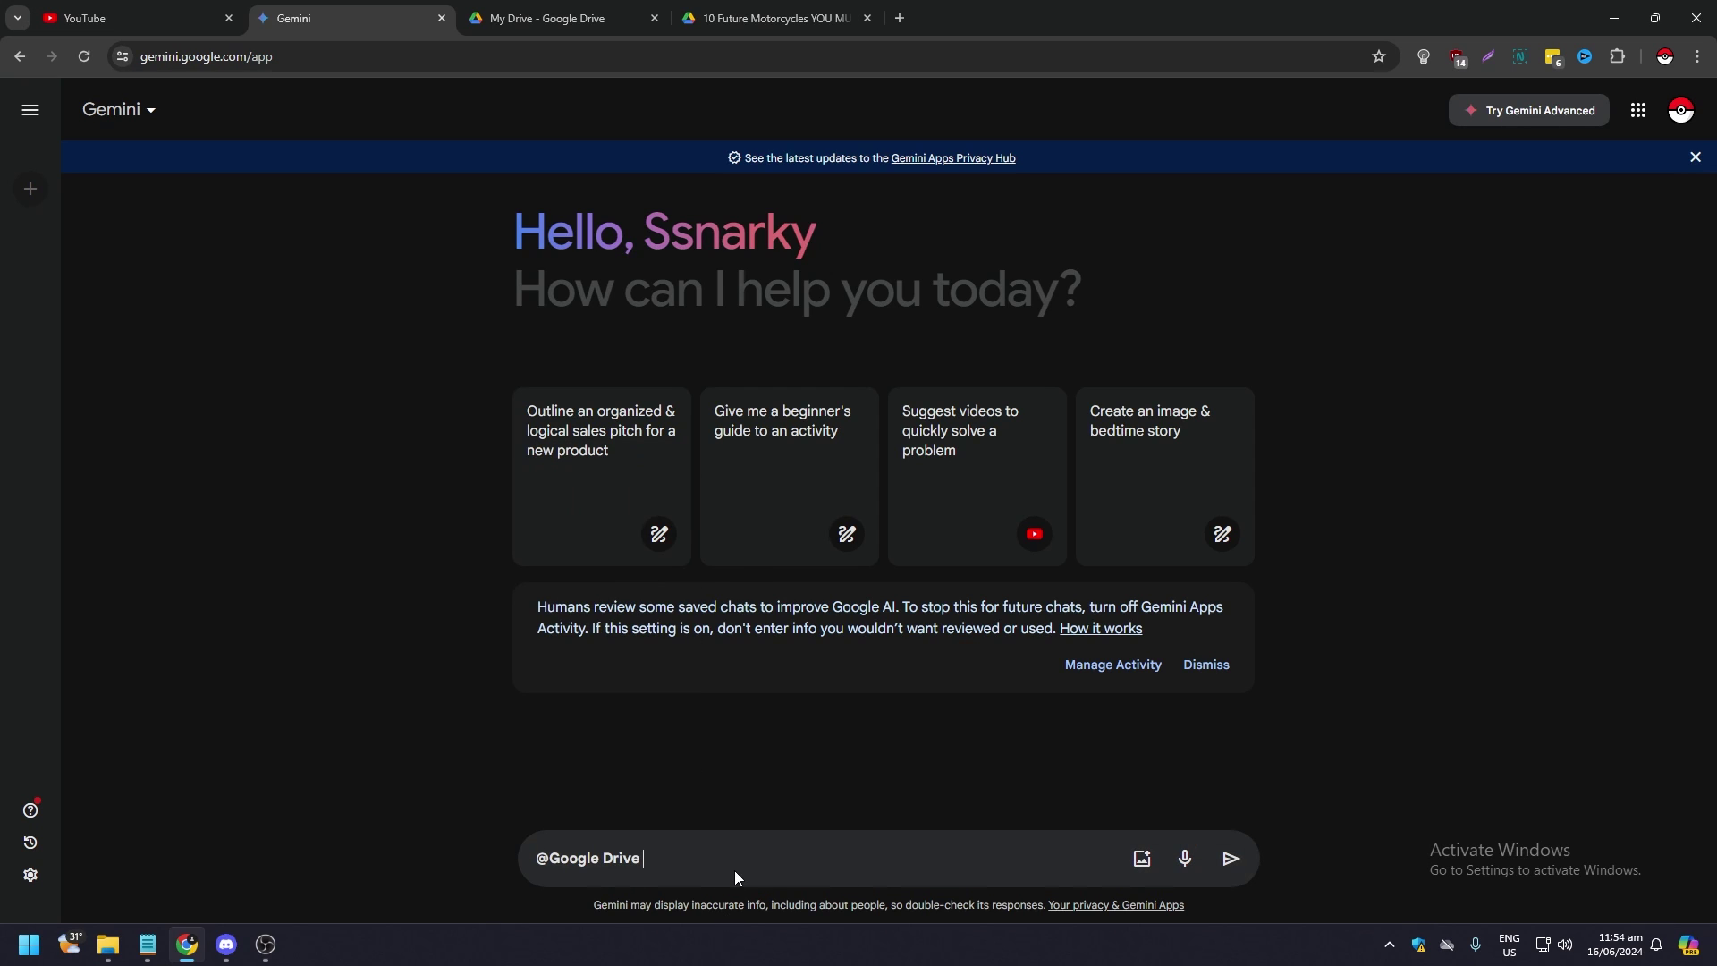
text(can you summarize t)
text(he pdf file ")
key(ctrl+v)
text(")
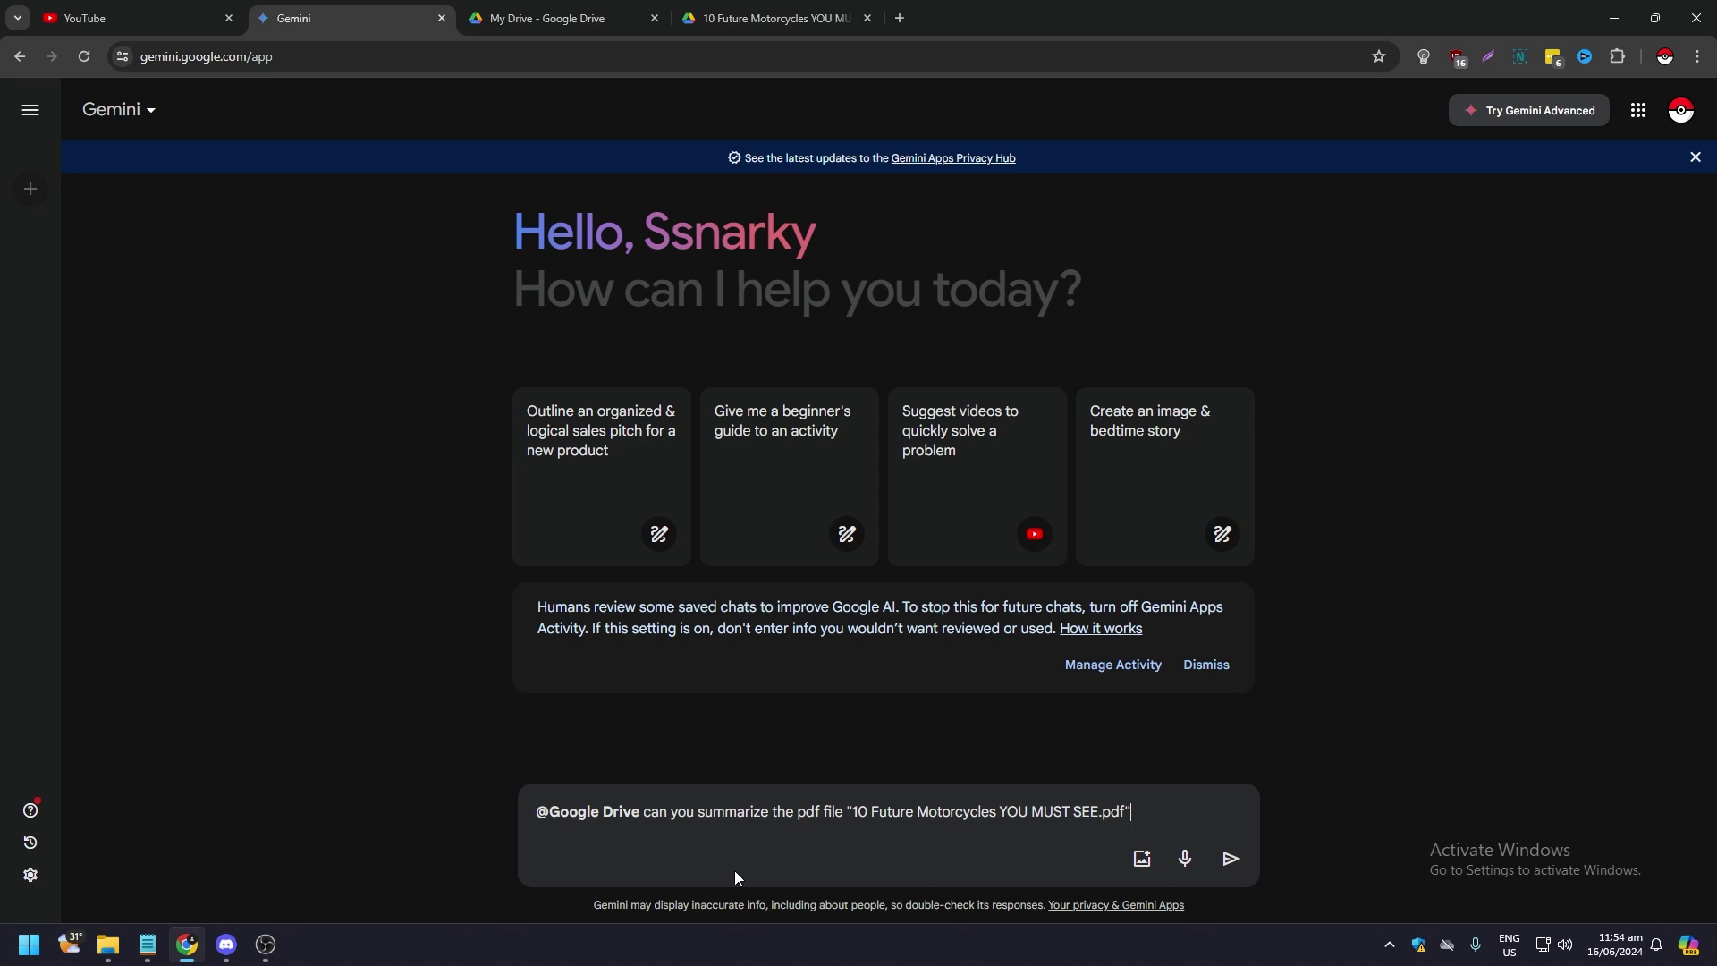
key(Return)
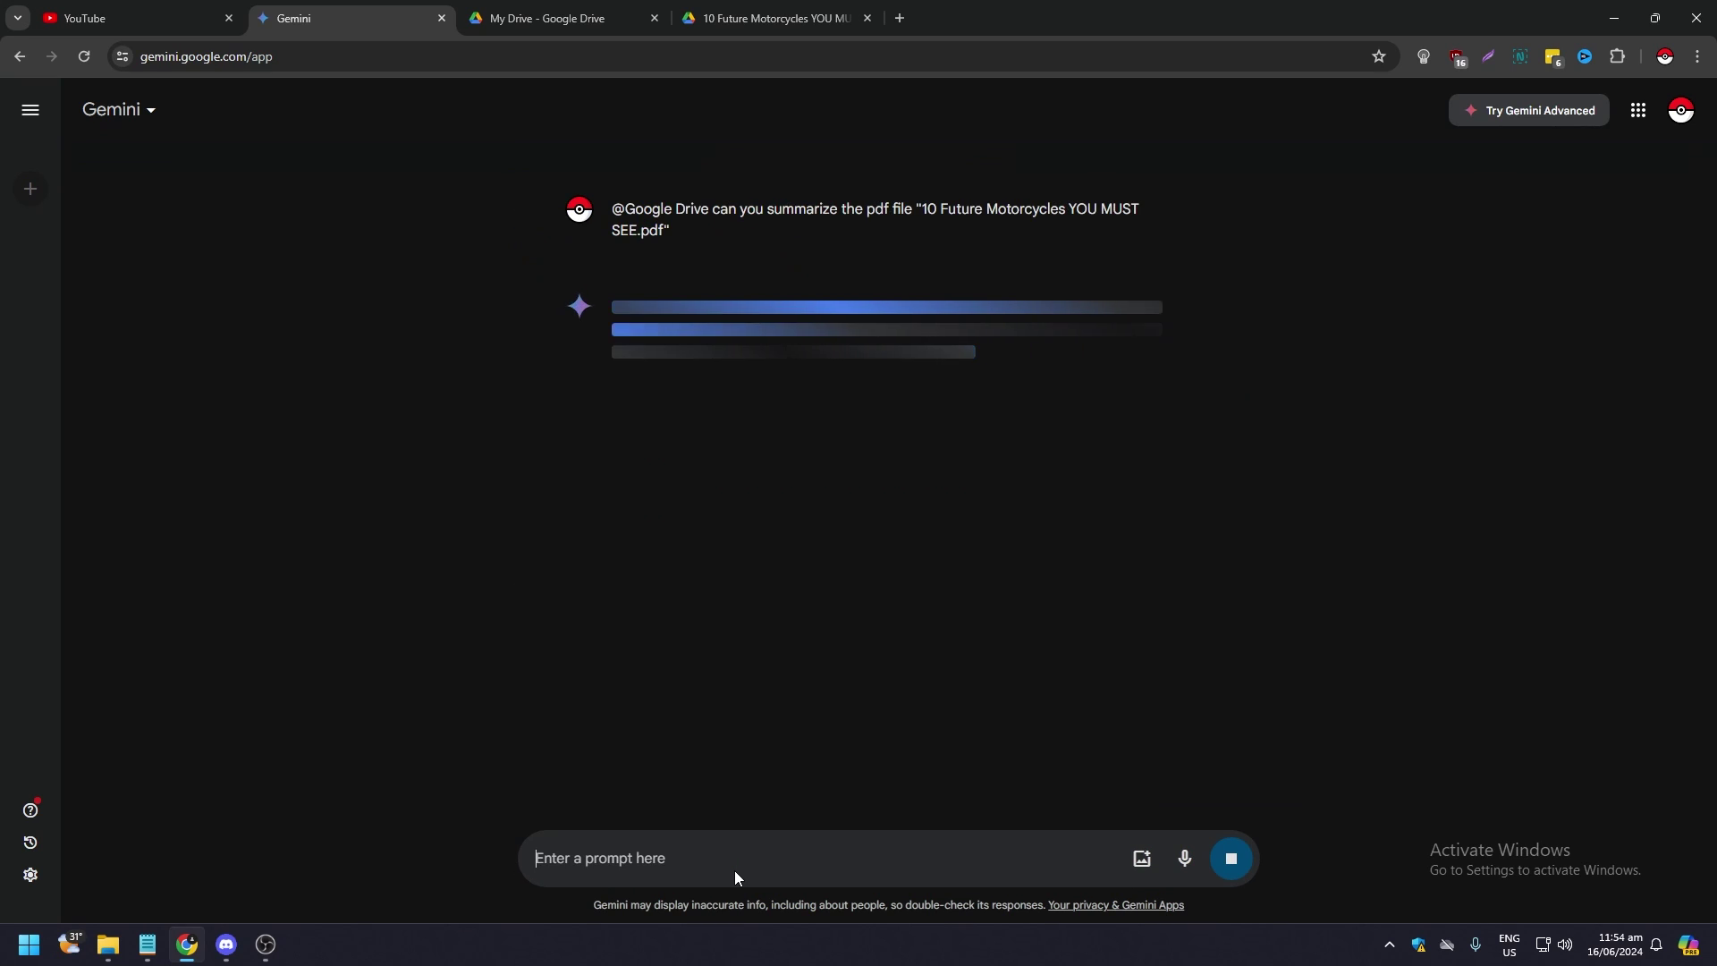